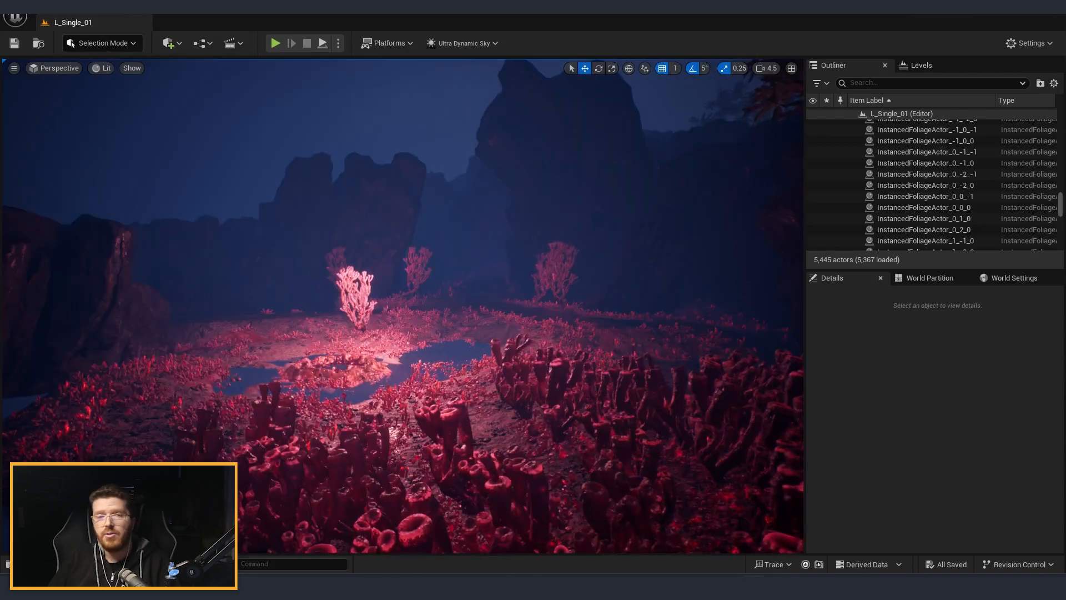
Open the project settings and look through the engine's Rendering options down past the Virtual Textures section.
key(alt+e)
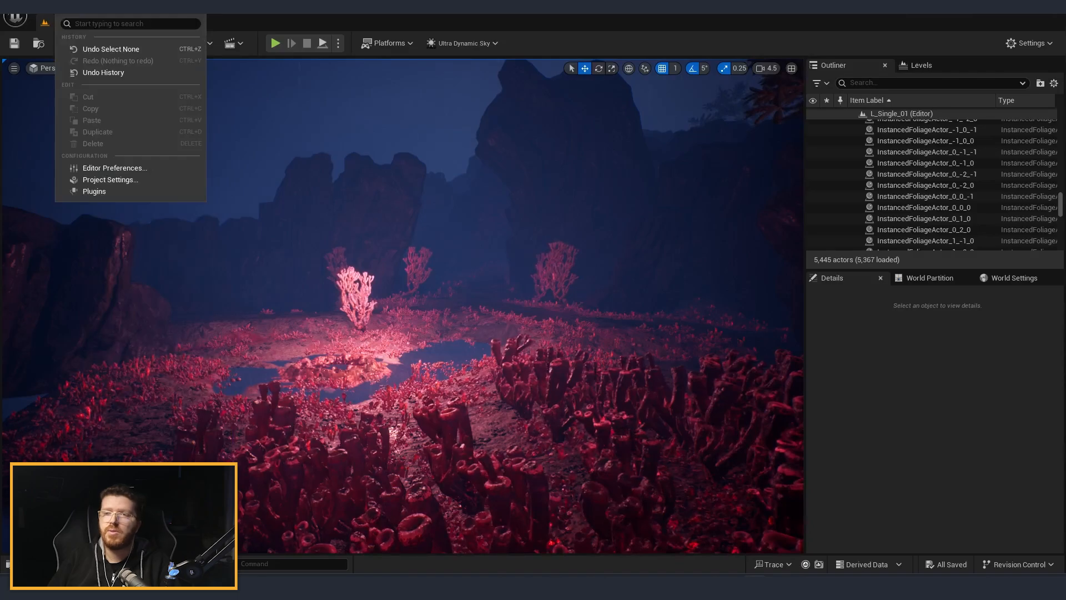
click(95, 179)
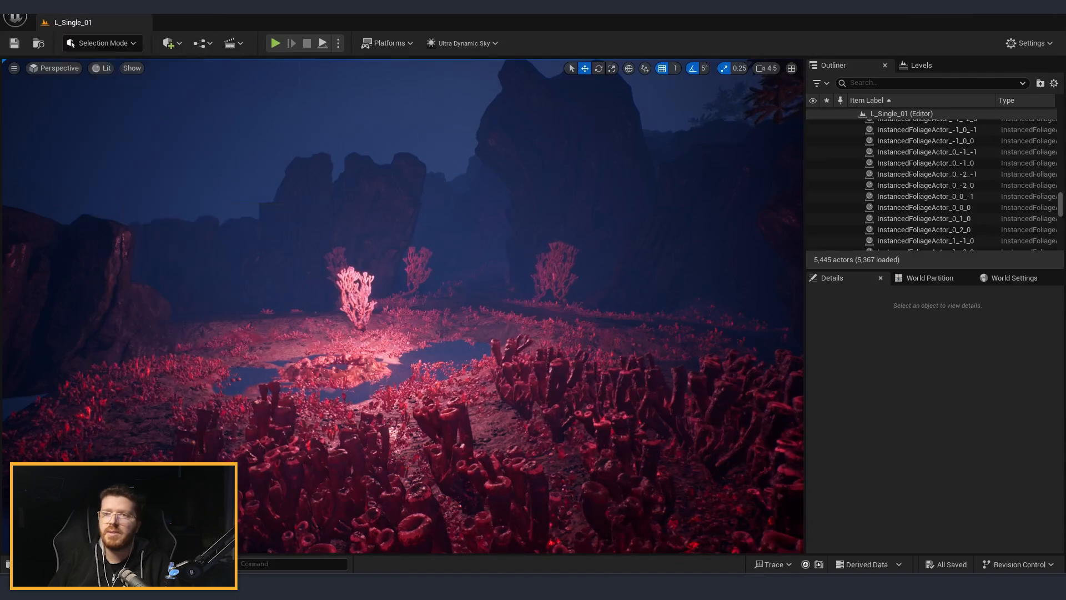
scroll(89, 250, down, 1)
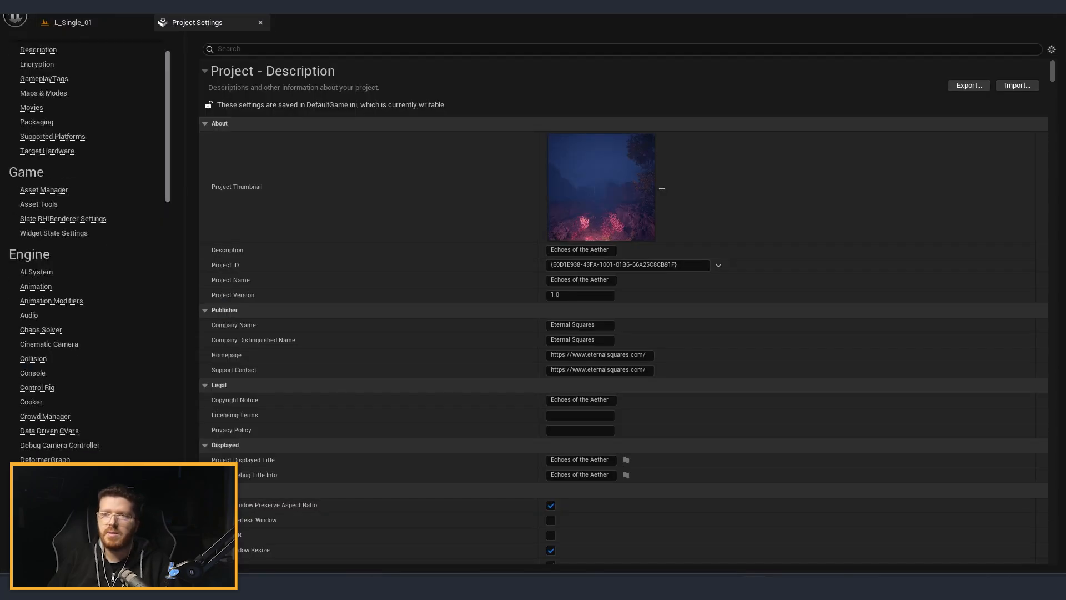
scroll(89, 249, down, 9)
click(36, 402)
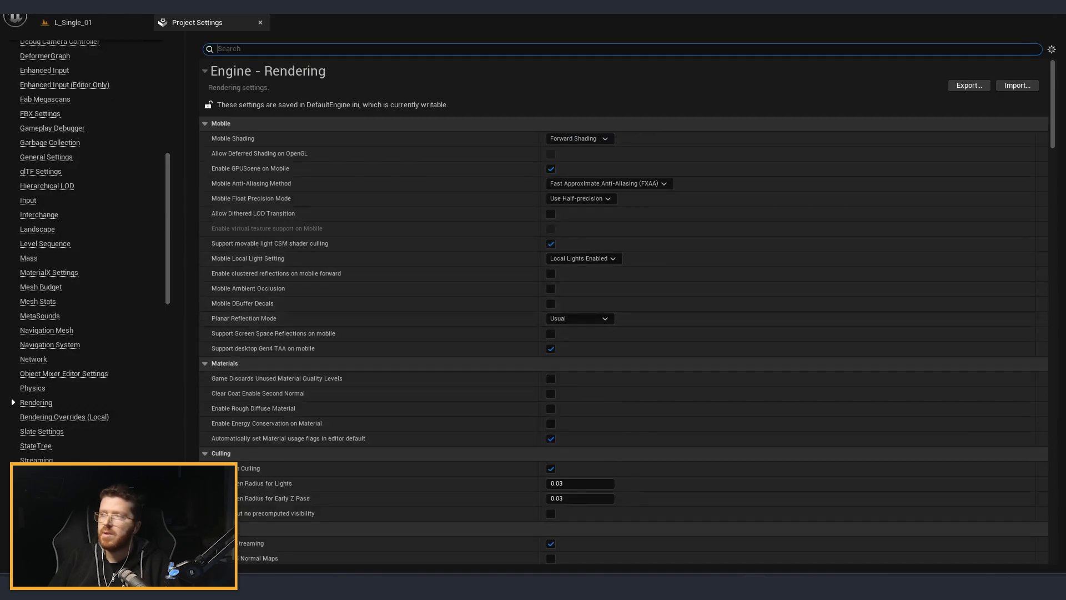
scroll(549, 397, down, 10)
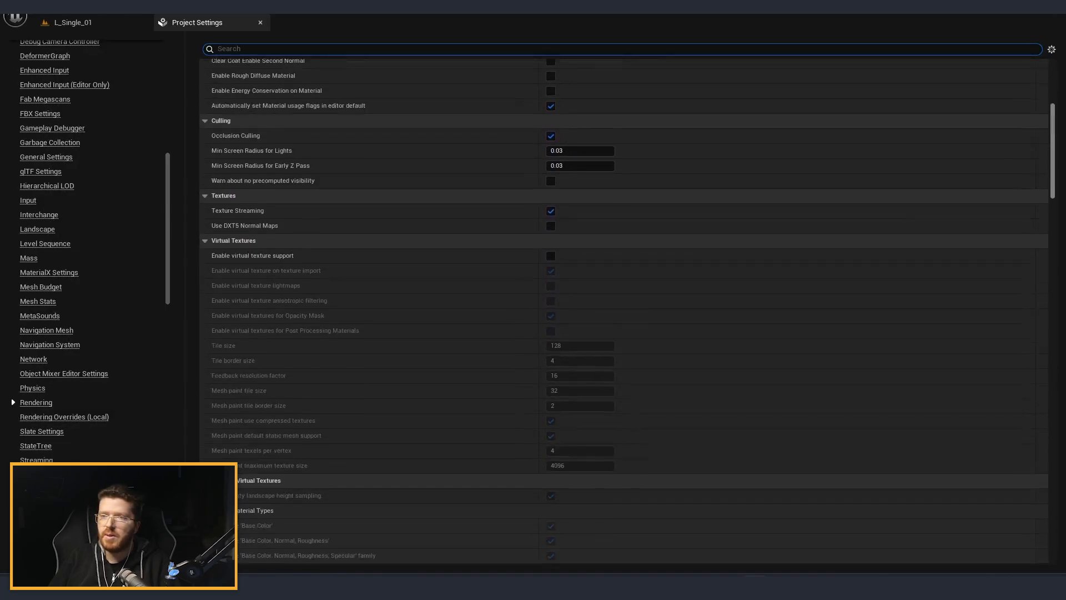
scroll(628, 308, down, 15)
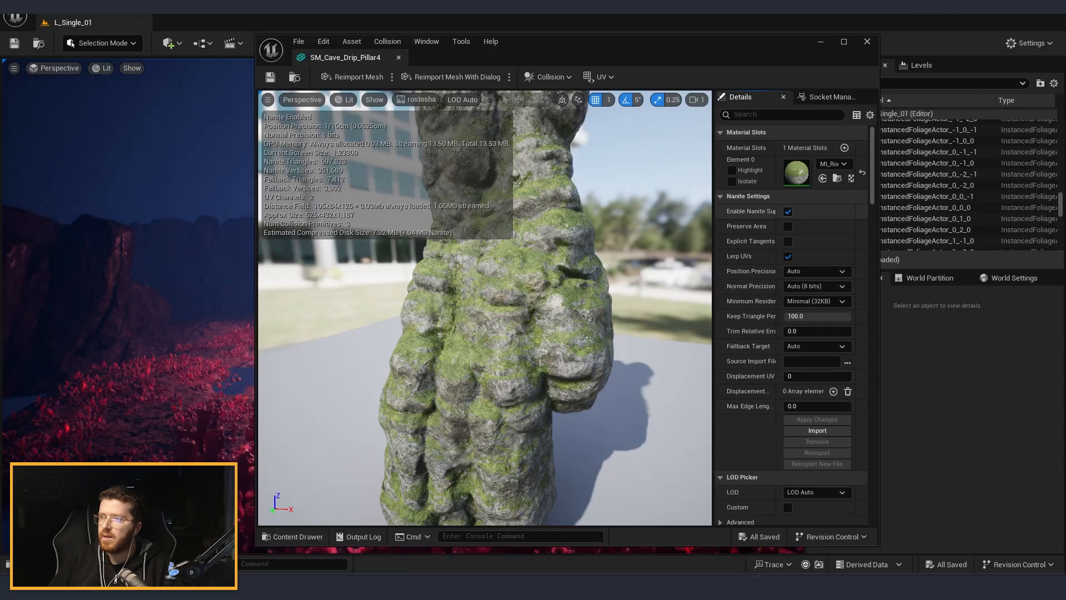
Examine the Nanite settings of the SM_Cave_Drip_Pillar4 mesh and its neighbouring rock assets, then close the mesh editor.
drag(713, 334, 623, 333)
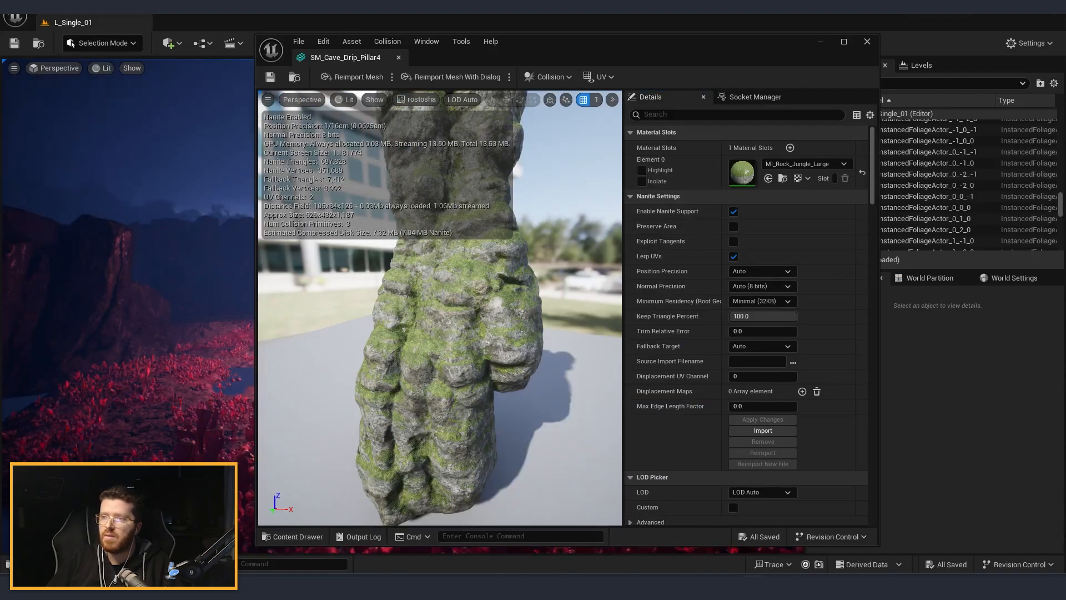
key(ctrl+space)
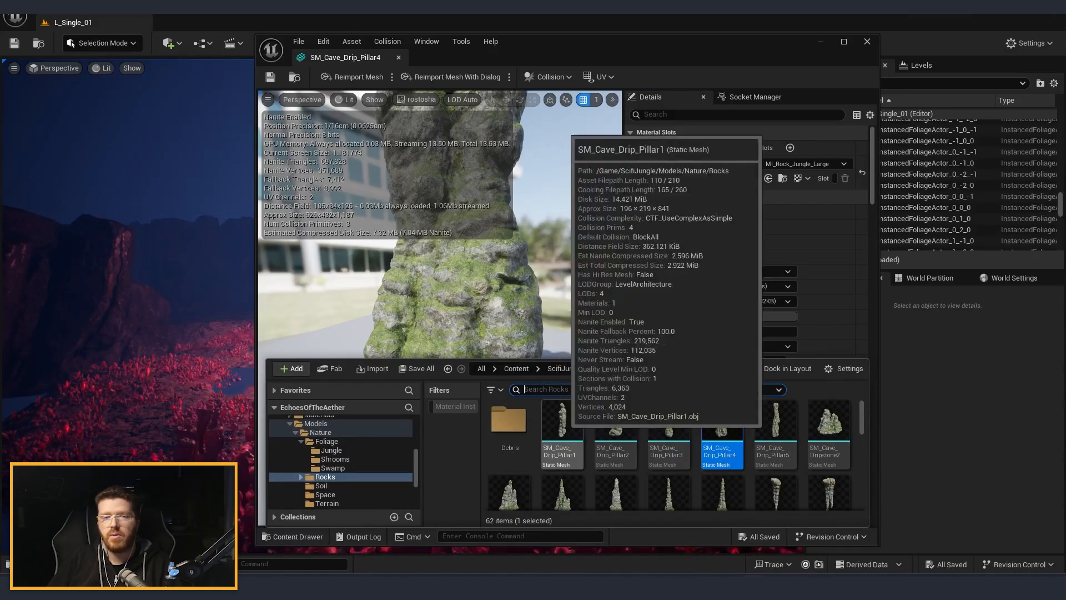
key(ctrl+space)
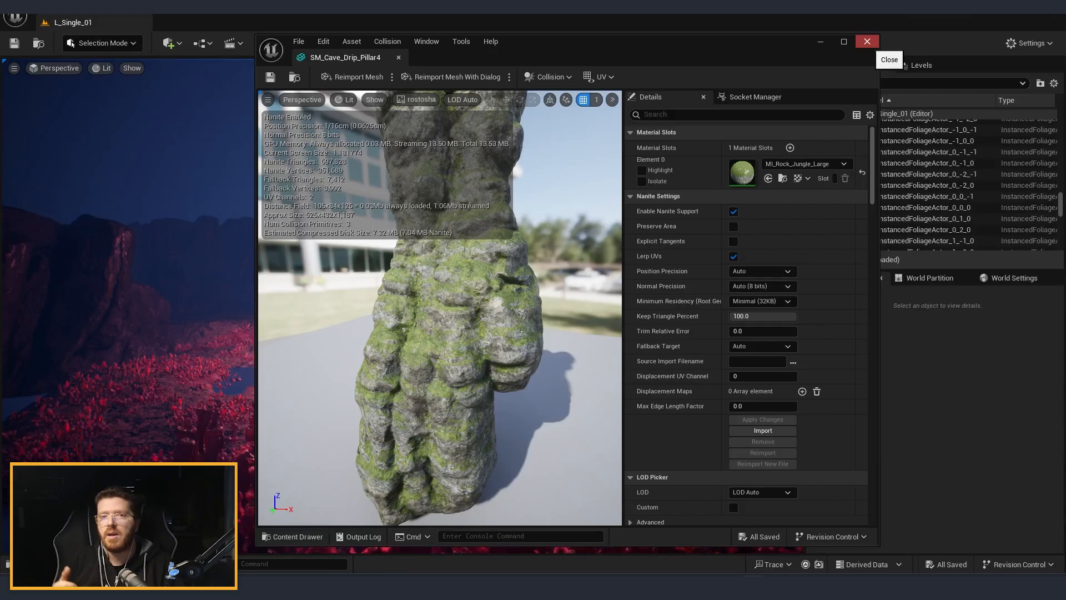
click(866, 41)
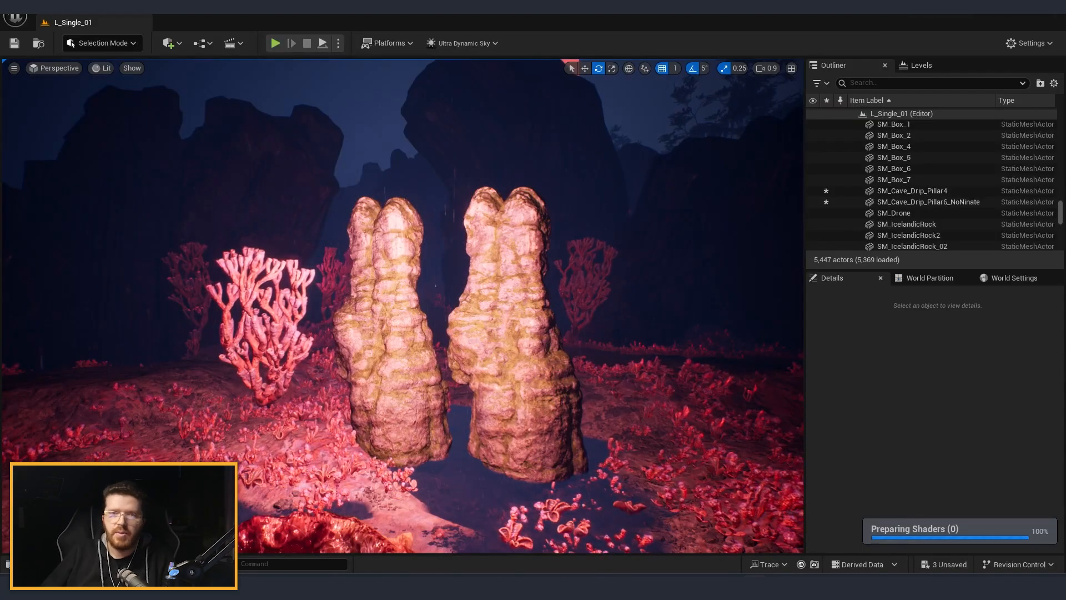
Inspect SM_Cave_Drip_Pillar4 and SM_Cave_Drip_Pillar6_NoNinate side by side up close in the level.
click(913, 190)
click(921, 201)
click(388, 328)
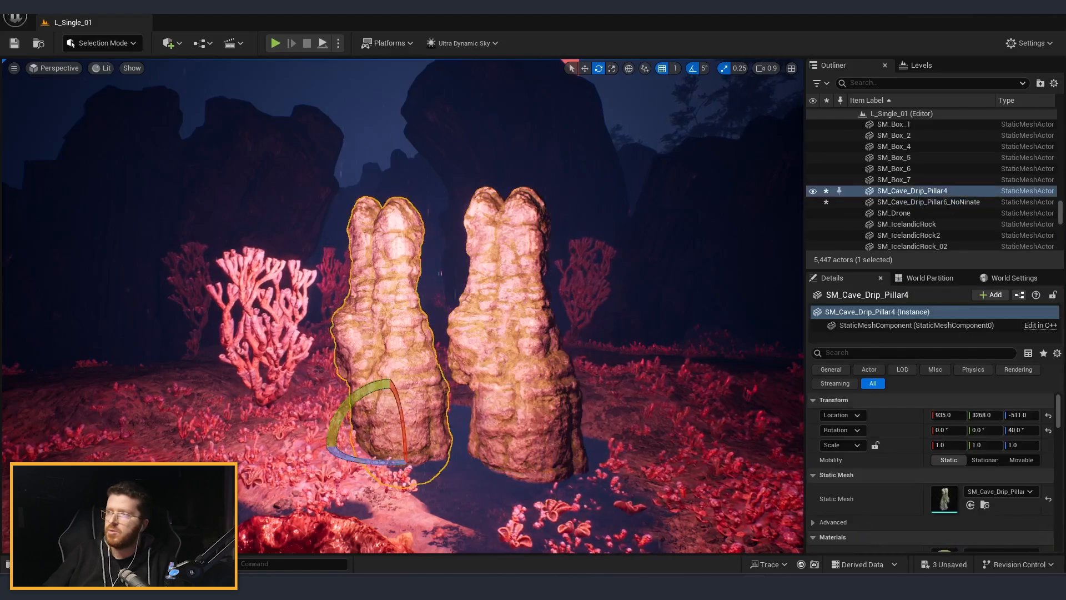
right_drag(388, 328, 406, 374)
key(Escape)
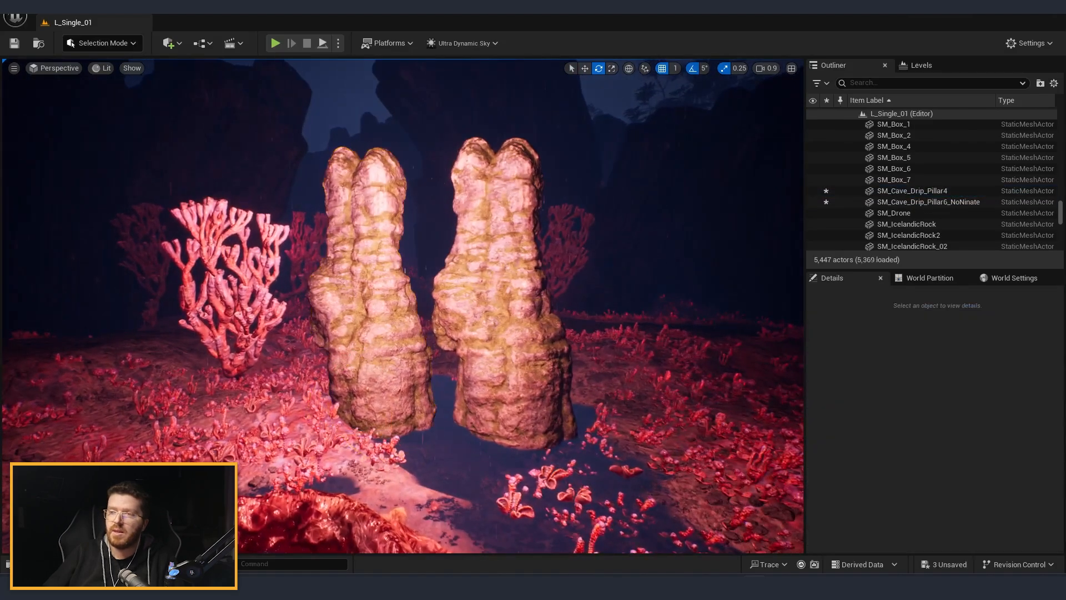
click(494, 311)
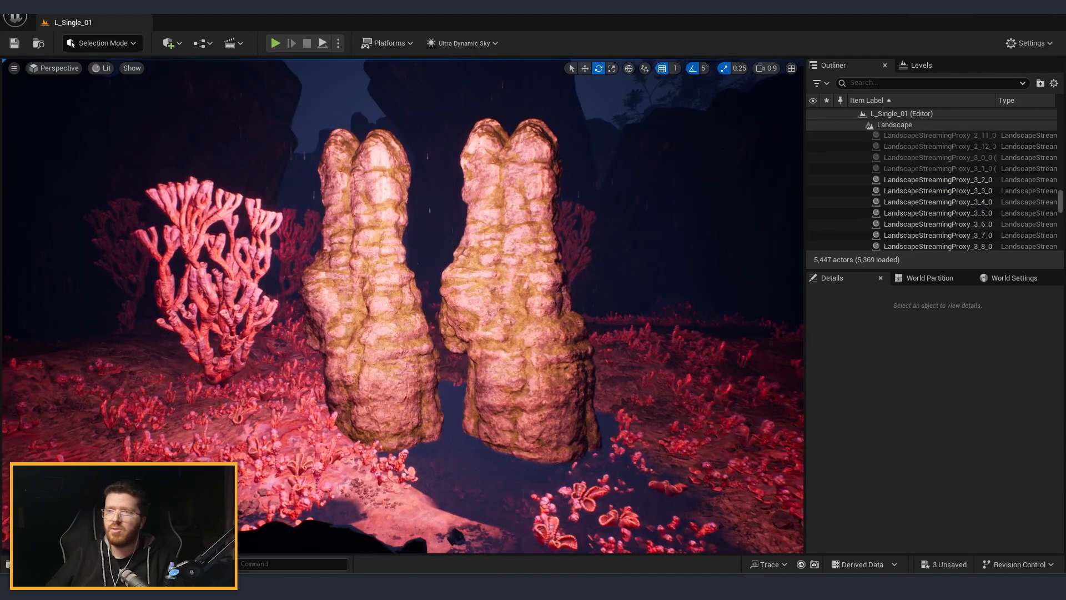
mouse_move(402, 305)
right_down()
mouse_move(403, 289)
mouse_move(422, 299)
right_up()
key(w)
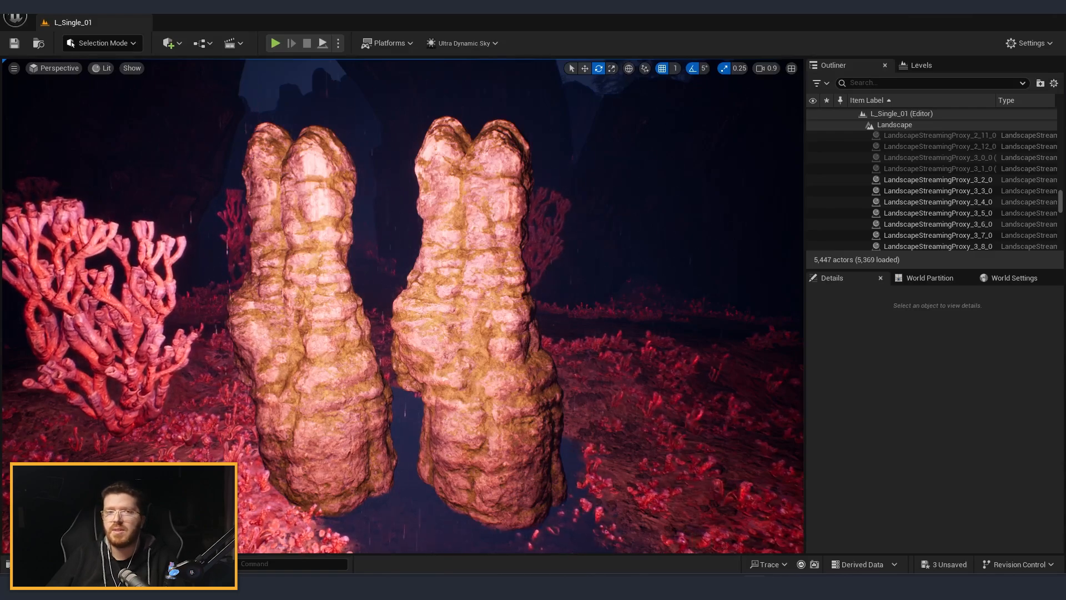
key(d)
right_drag(402, 306, 378, 305)
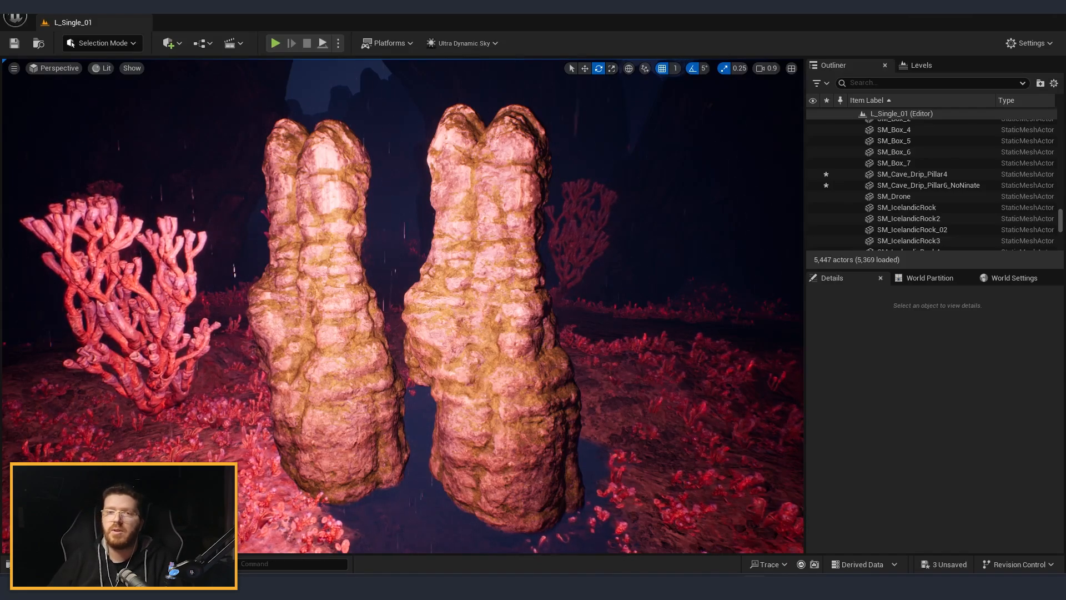
Show the level in the Nanite Triangles visualization and compare the two cave pillars near and far.
click(101, 68)
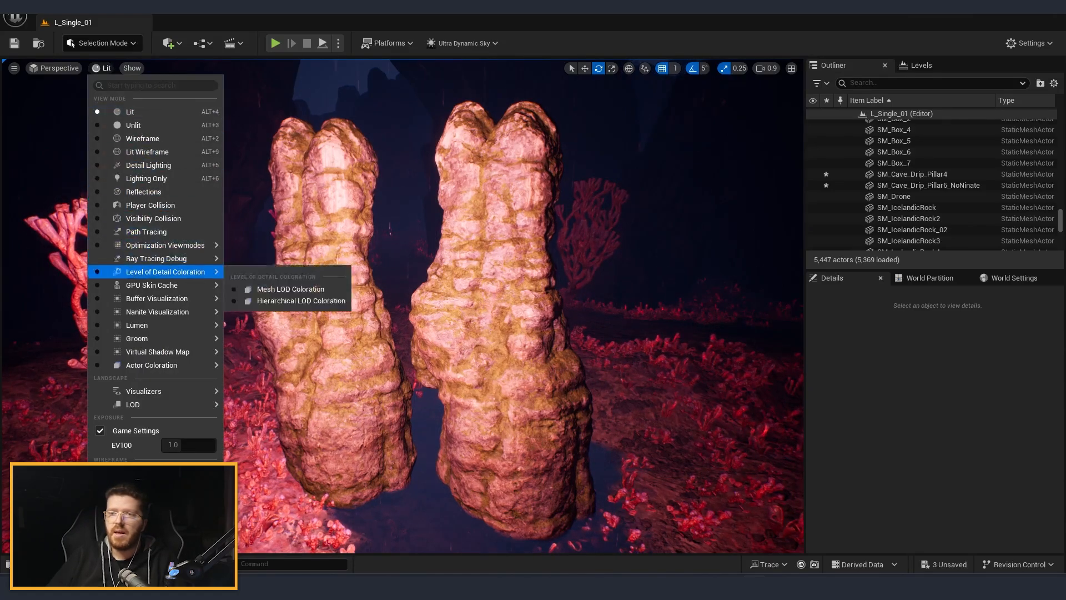
mouse_move(161, 311)
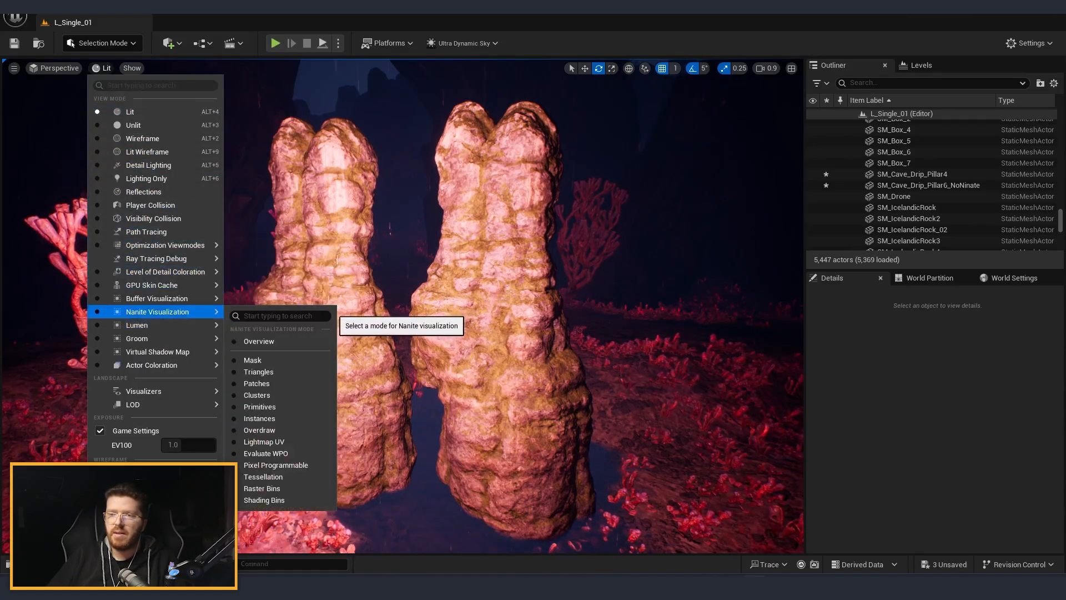
click(258, 372)
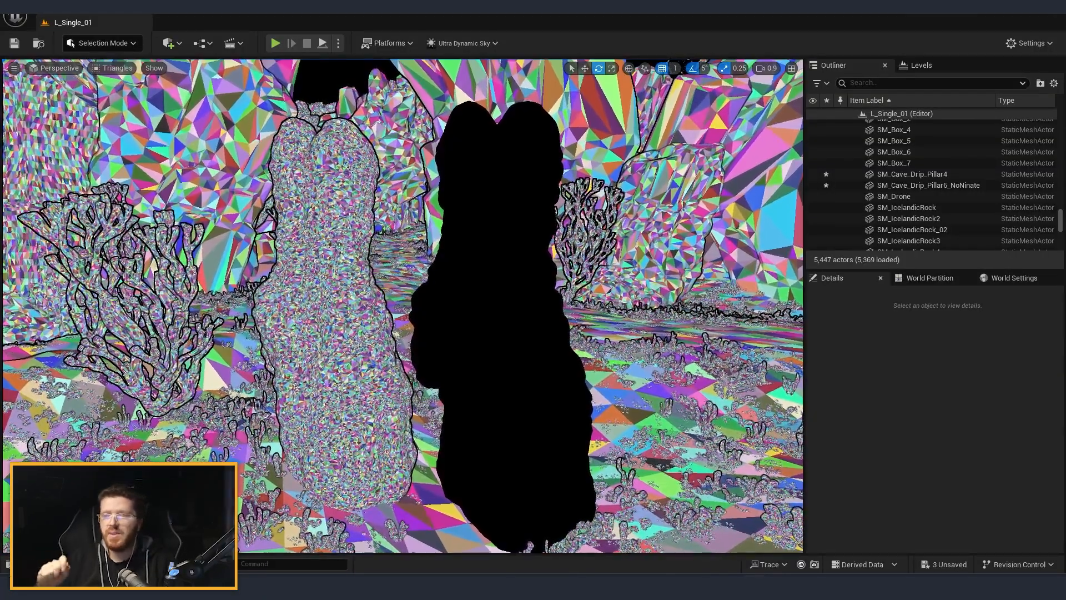
click(350, 429)
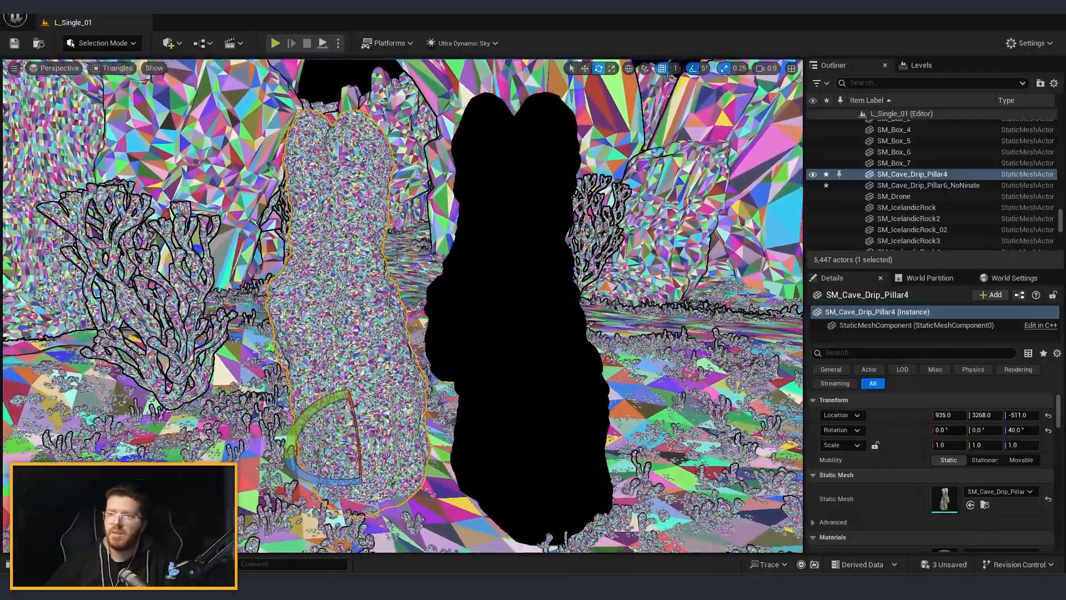
key(Escape)
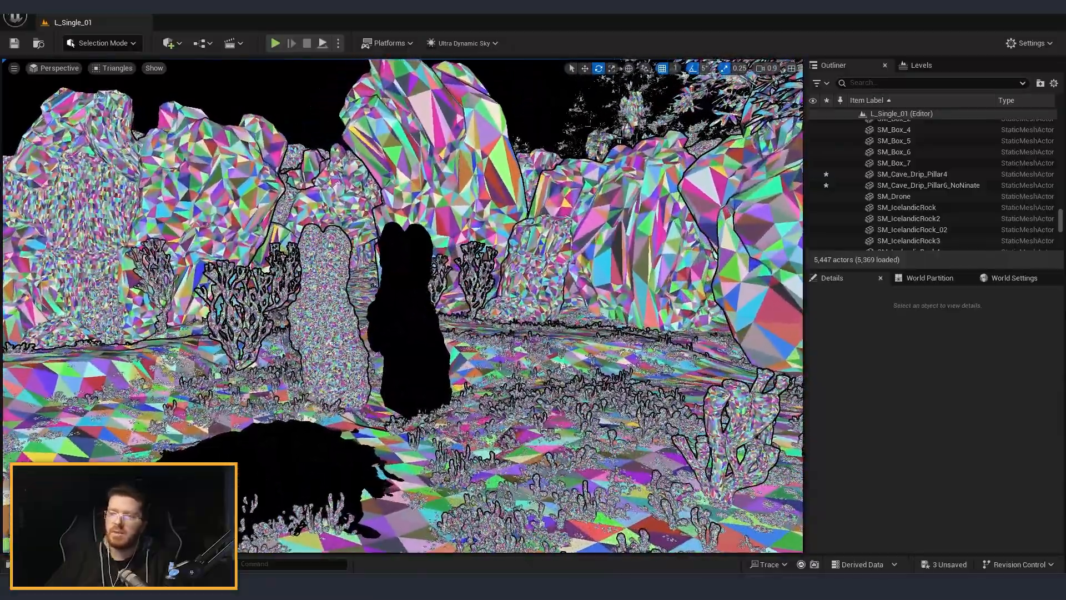
key(w)
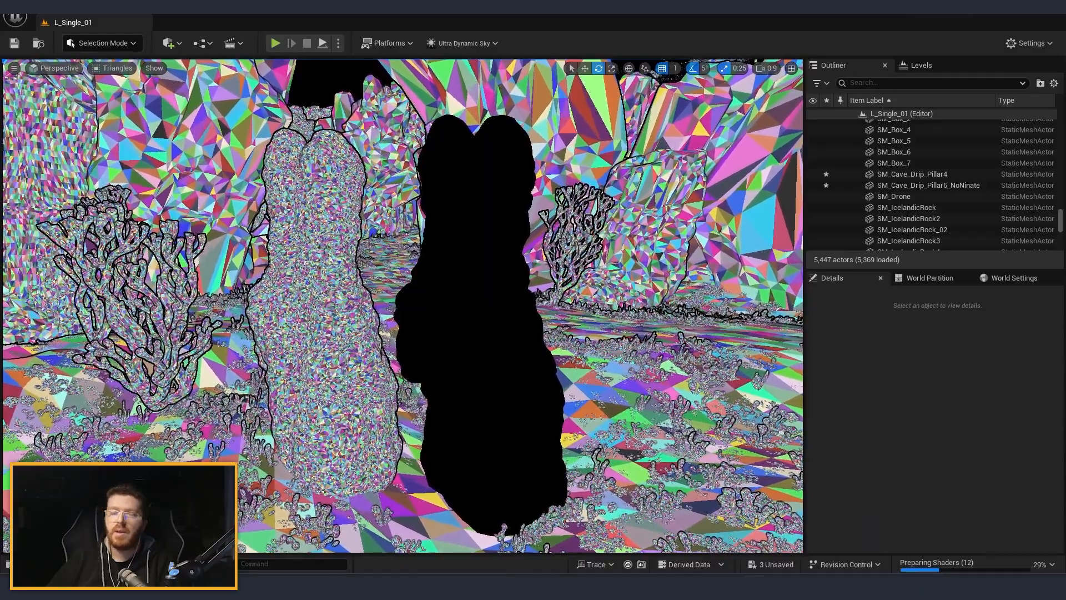
Return the viewport to Lit mode and select the SM_Cave_Drip_Pillar6_NoNinate pillar.
click(112, 68)
click(130, 111)
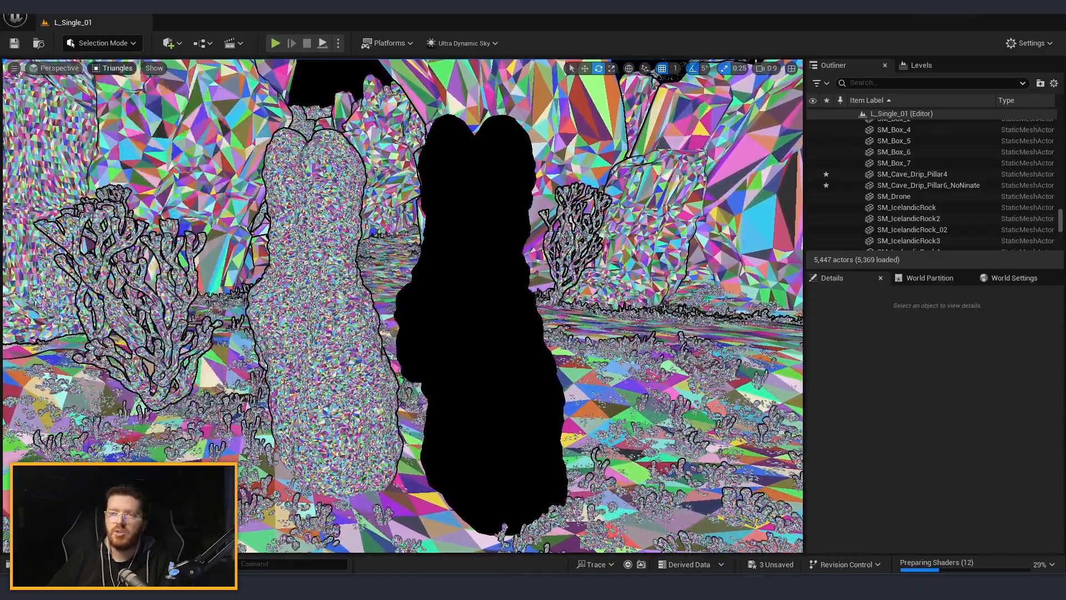
click(478, 311)
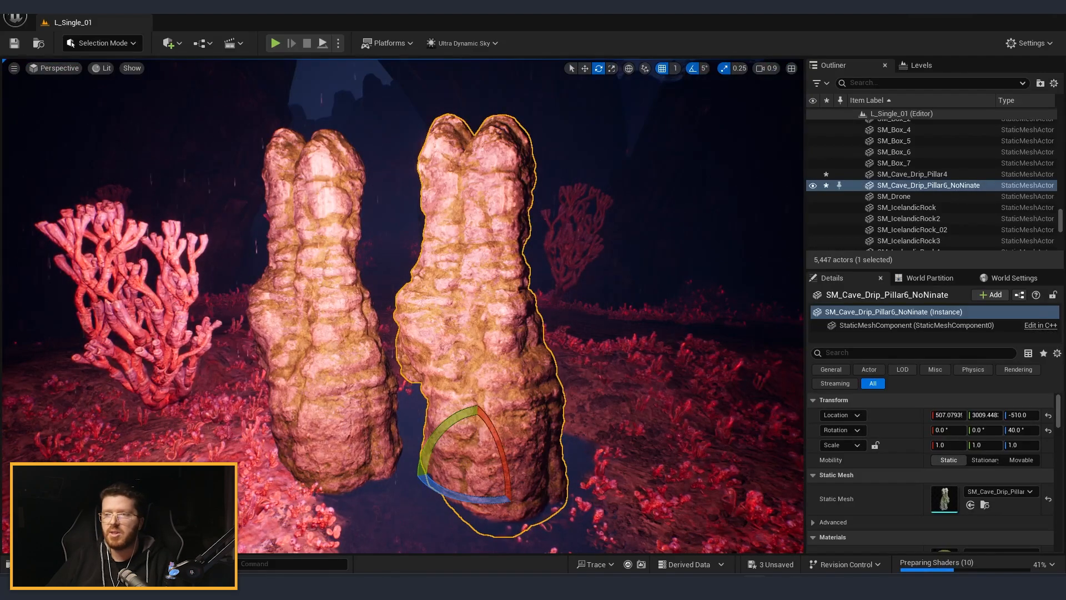
right_drag(477, 311, 462, 304)
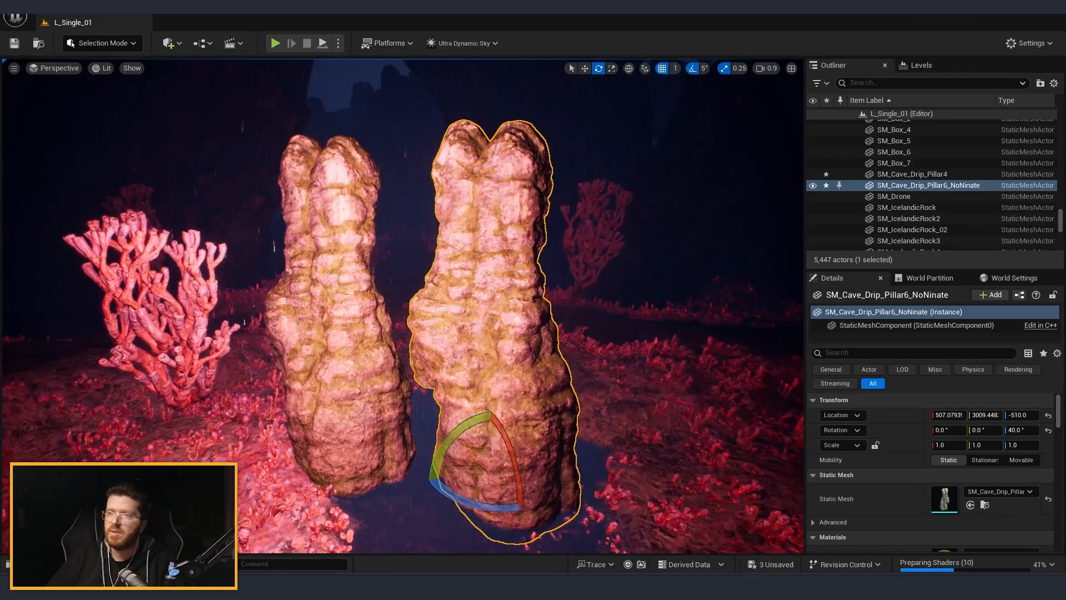
right_drag(462, 304, 413, 272)
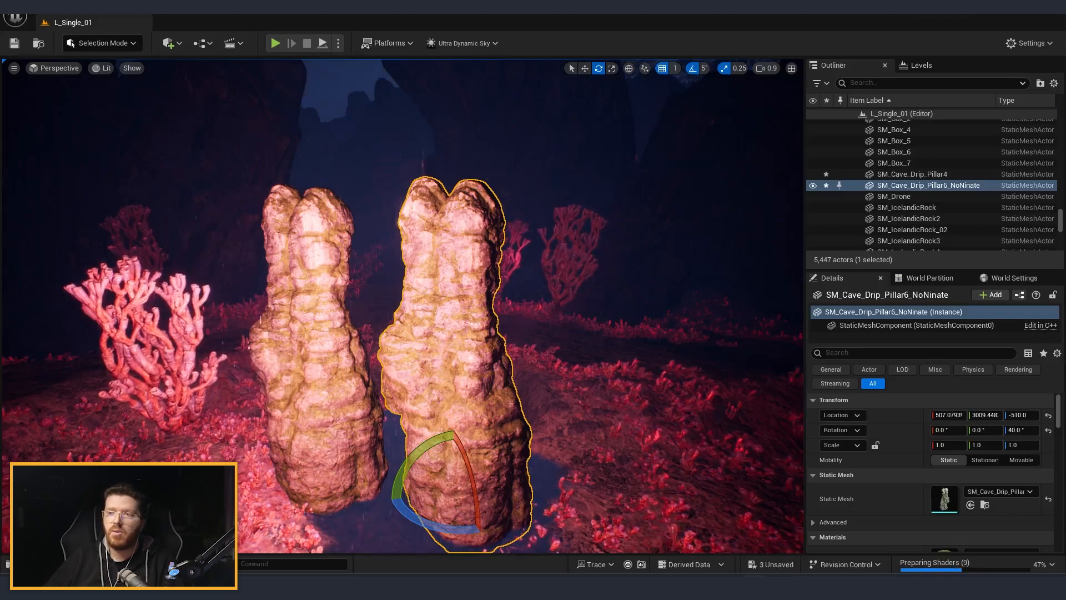
right_drag(421, 286, 349, 341)
Open the non-Nanite pillar's mesh asset and preview LOD 0, LOD 1, LOD 2 and LOD 3 in turn.
key(ctrl+space)
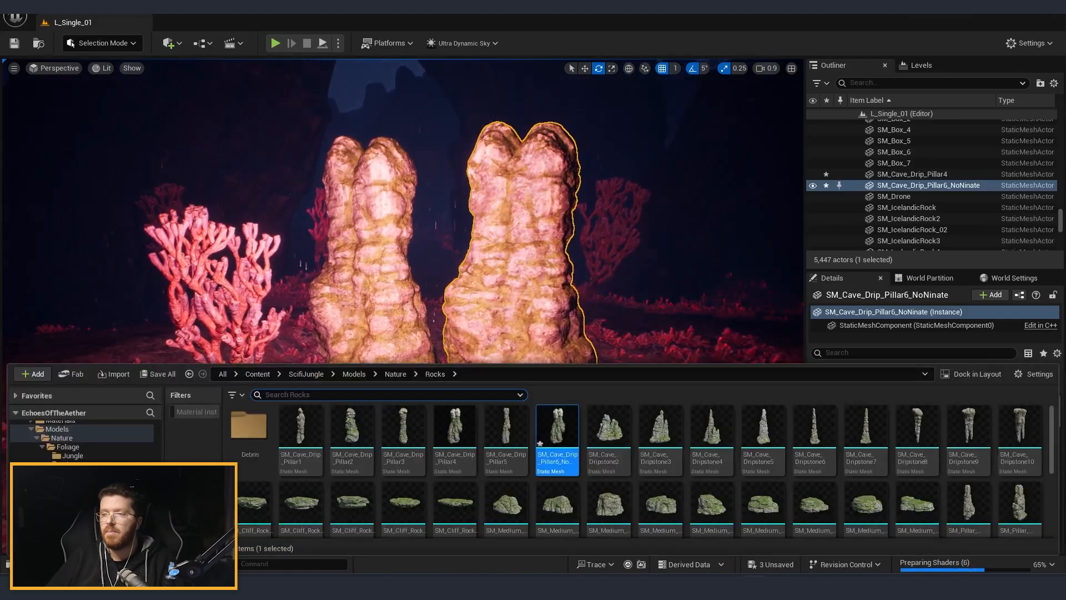
double_click(558, 430)
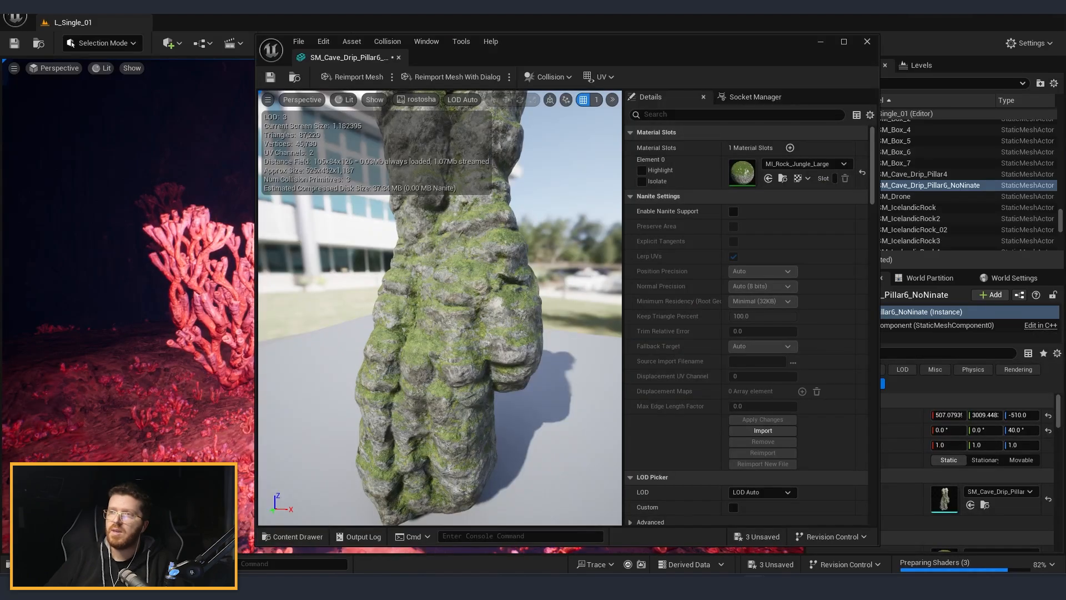
click(462, 100)
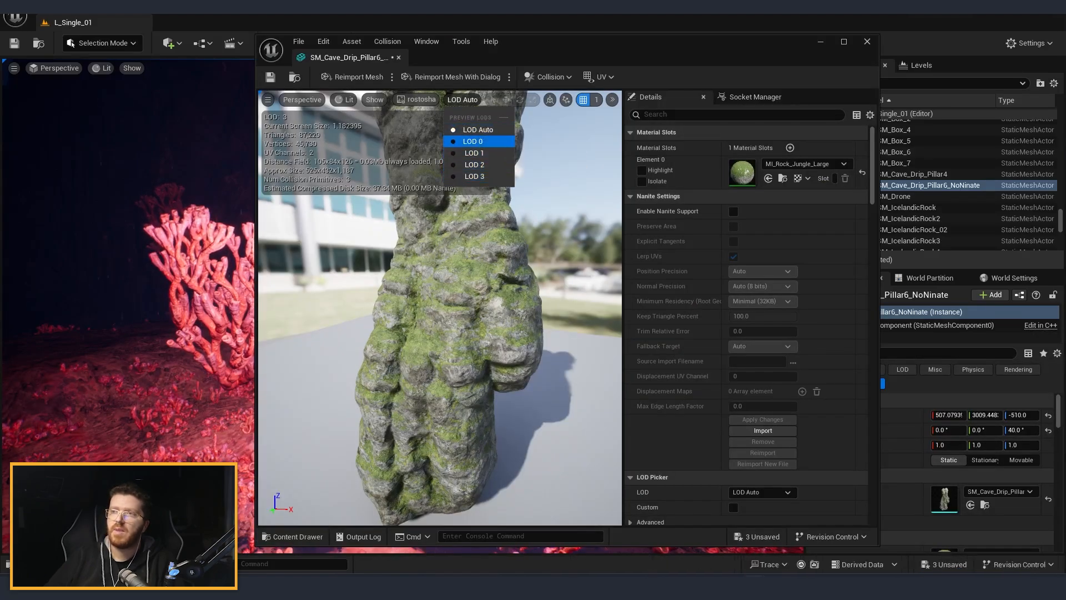
click(473, 141)
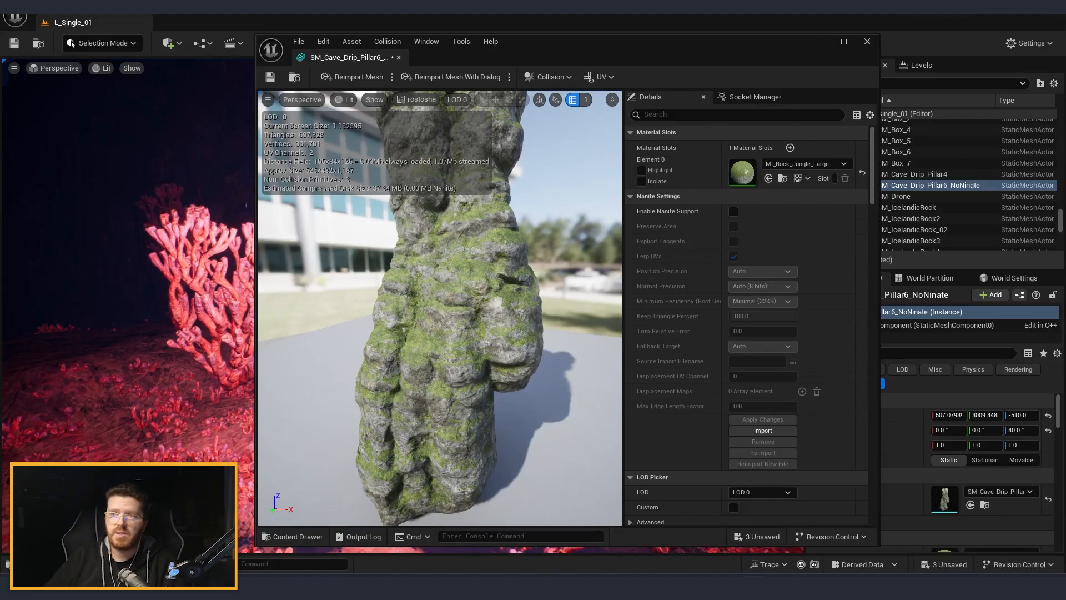
click(457, 99)
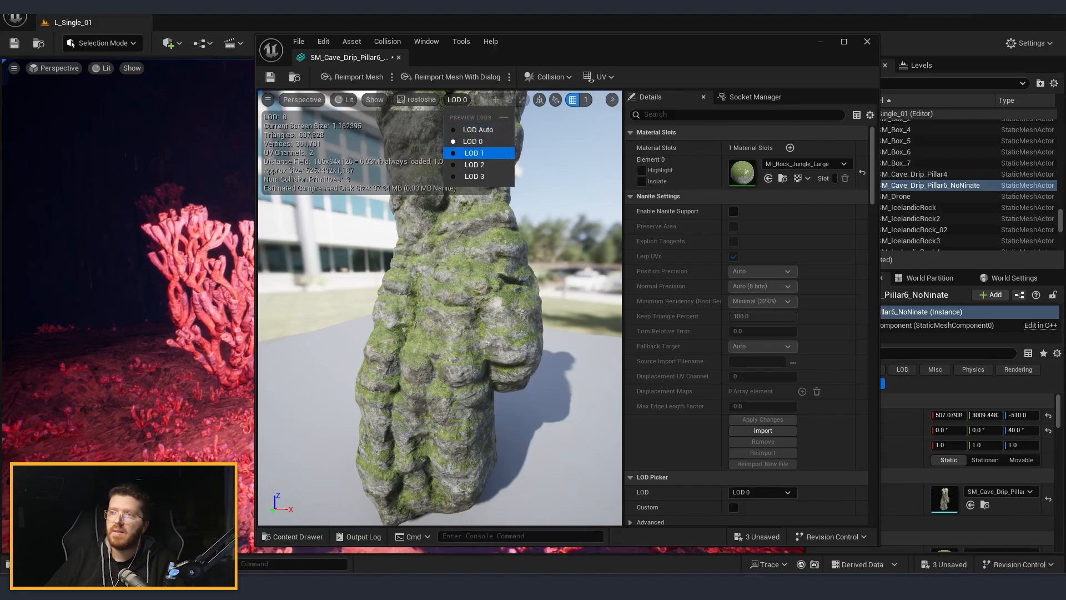
click(479, 153)
click(456, 99)
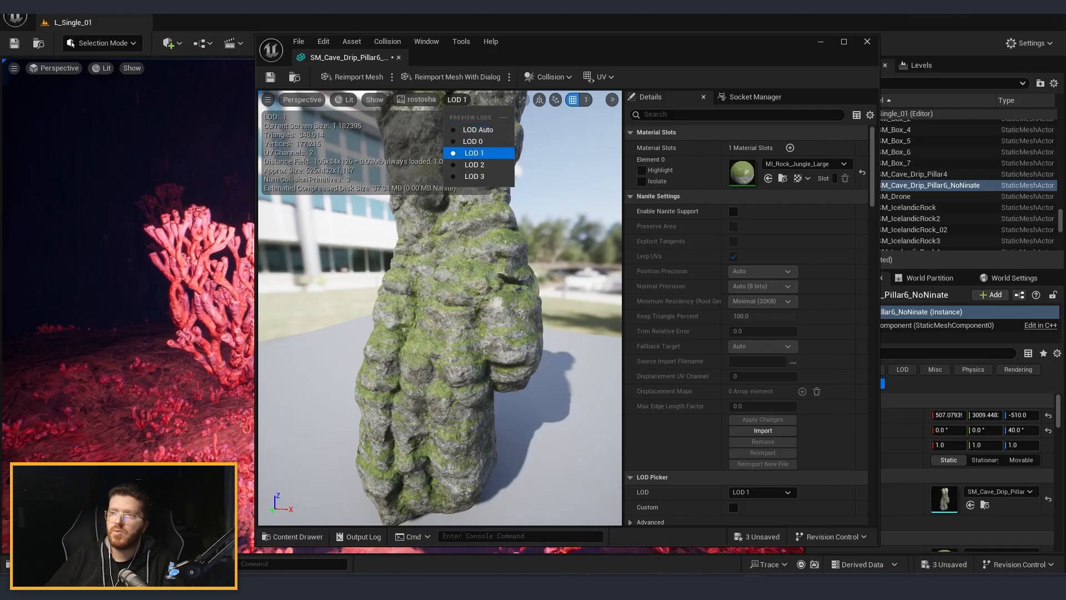
click(475, 164)
click(457, 99)
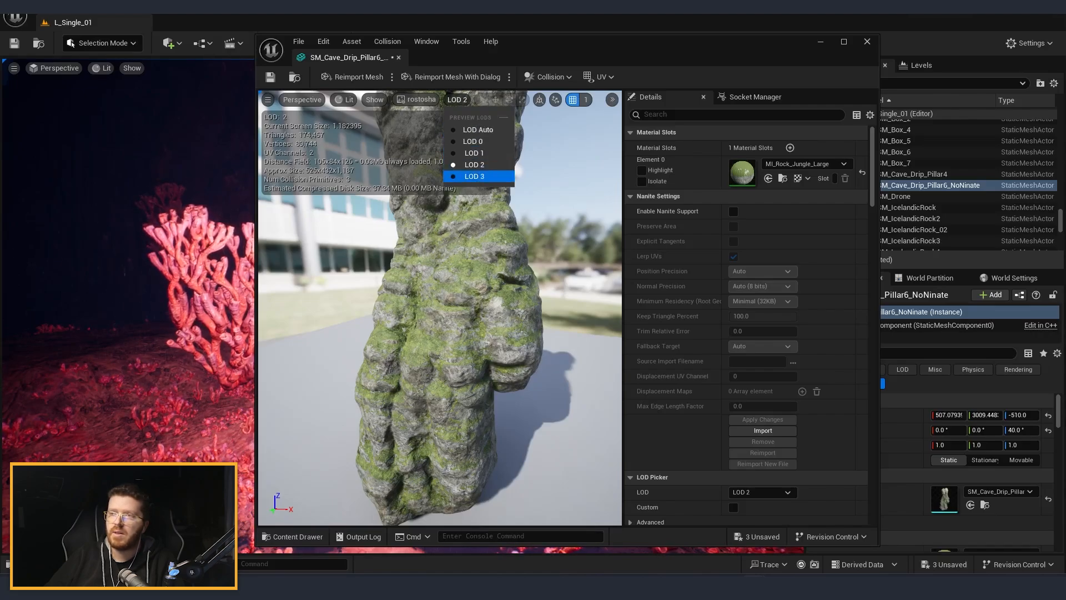
click(474, 175)
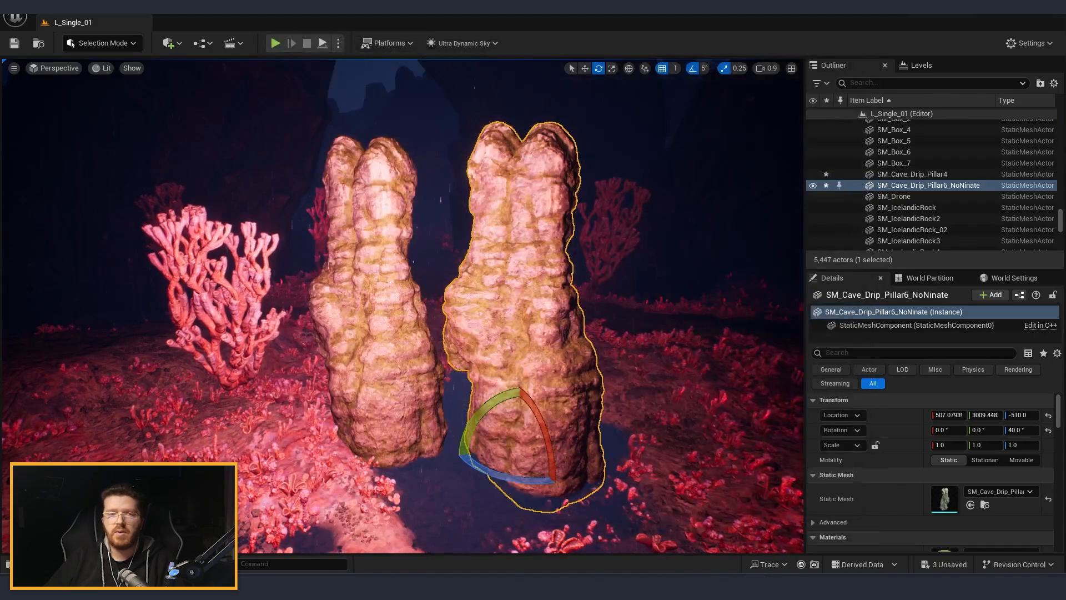
View the two cave pillars in the level from far away.
key(s)
scroll(403, 306, up, 2)
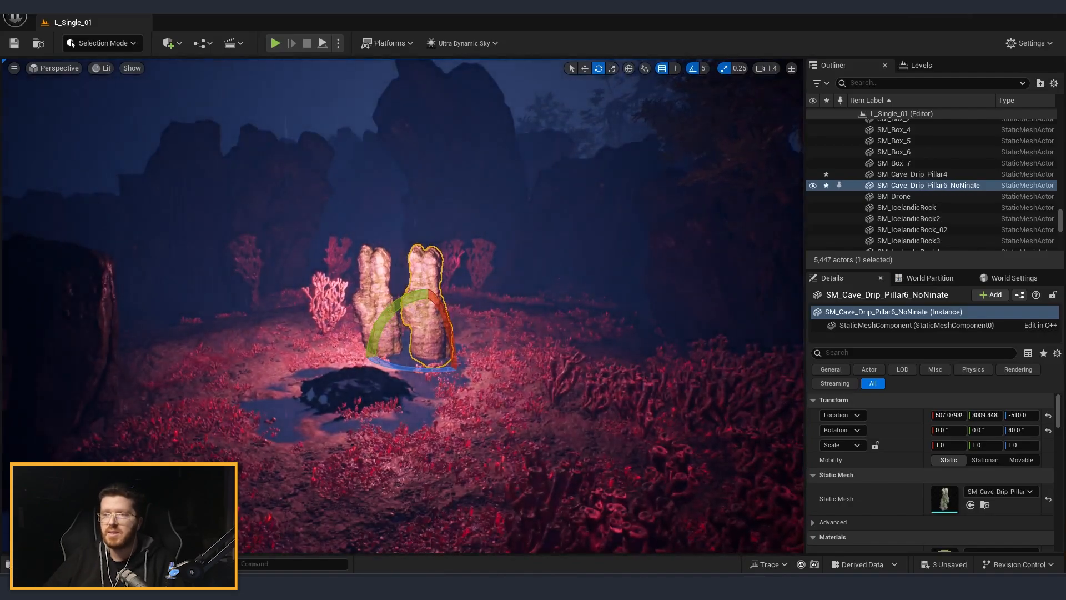
key(s)
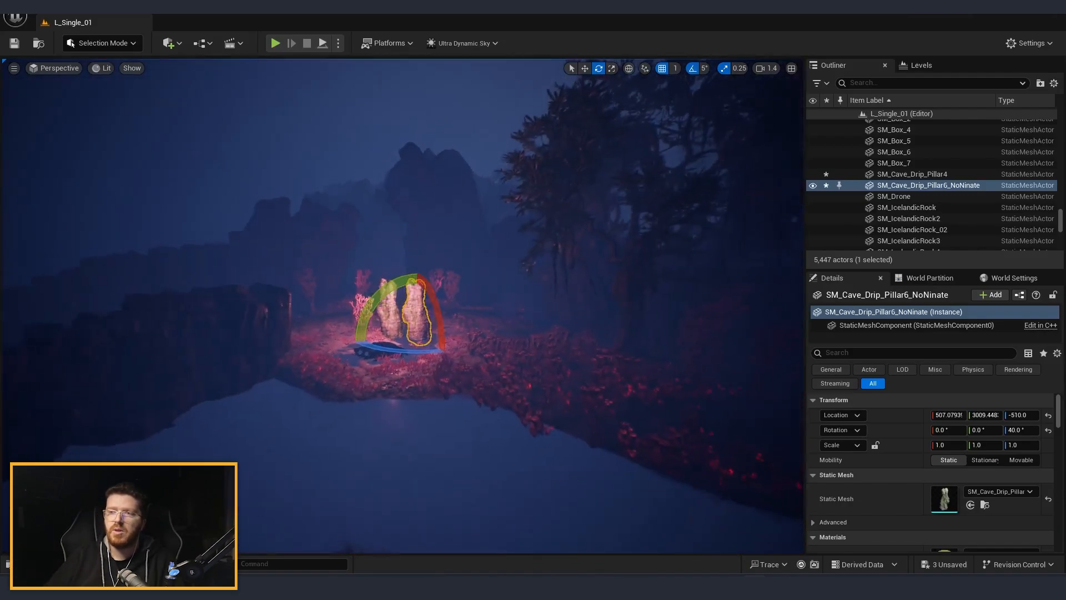
Move in close to the two cave pillars, select SM_Cave_Drip_Pillar4 and view the pair from above.
key(w)
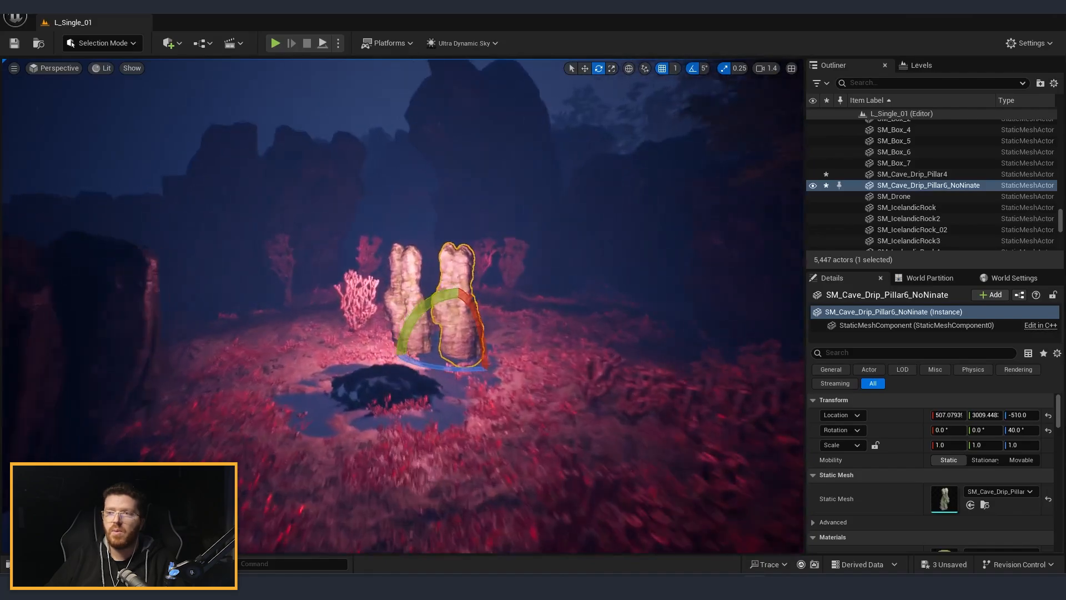
key(w)
click(386, 327)
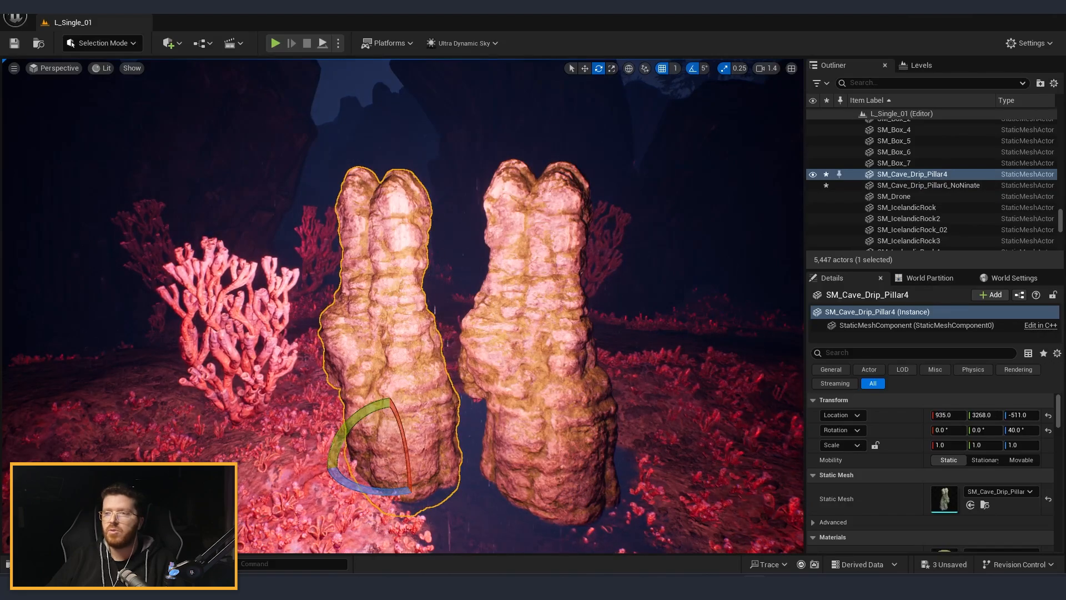
key(w)
right_drag(402, 306, 402, 389)
key(s)
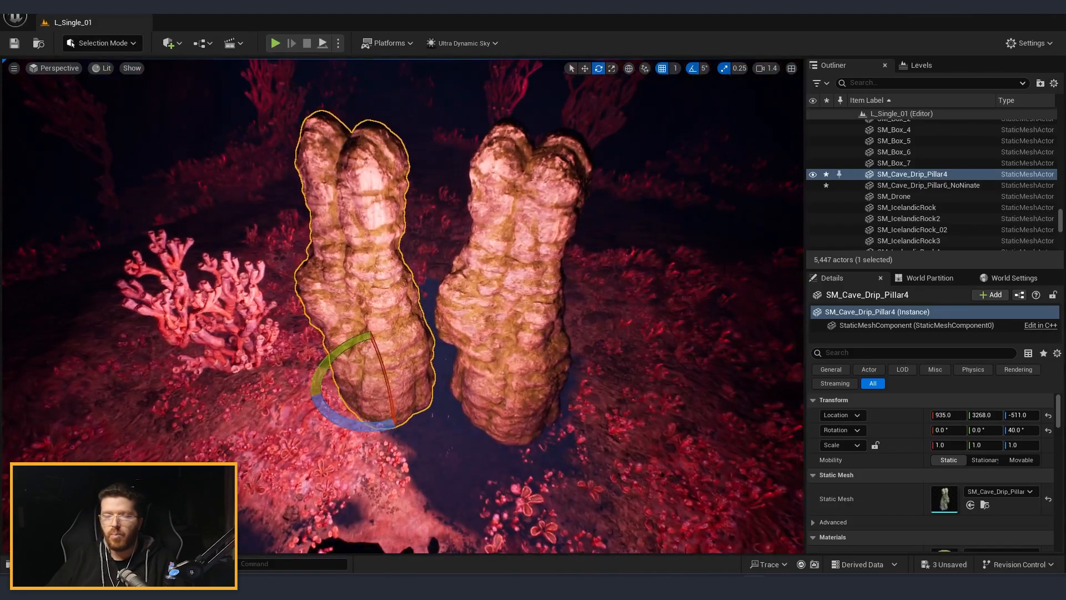
Examine the two pillars from different sides and select SM_Cave_Drip_Pillar6_NoNinate.
key(d)
right_drag(403, 305, 205, 305)
key(a)
right_drag(403, 305, 544, 255)
click(485, 327)
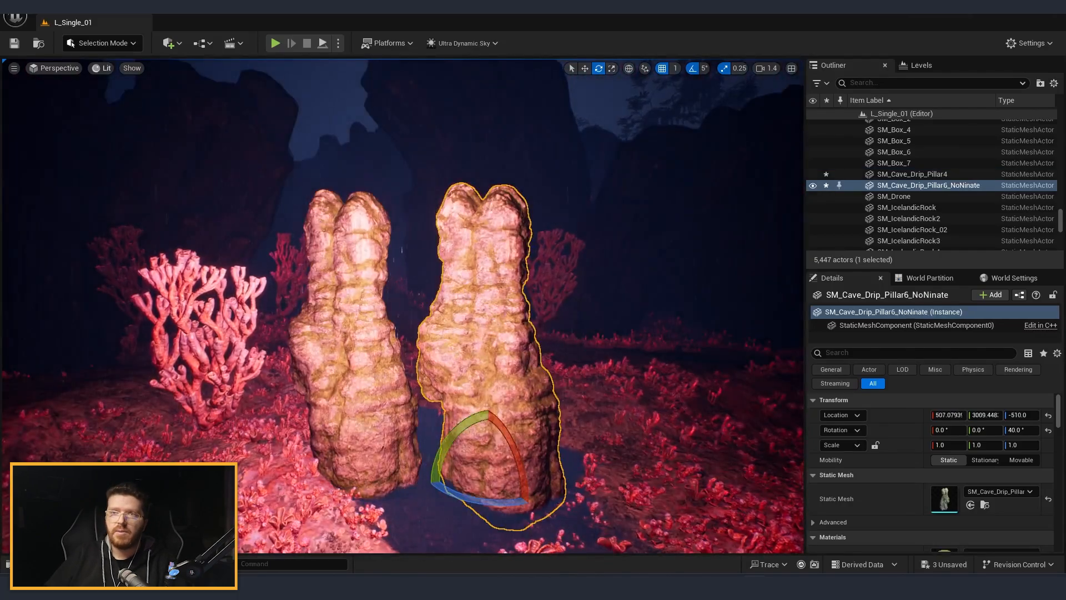
Switch the level to the Nanite Triangles visualization, clear the selection and compare the triangle detail of both pillars at varying distances.
click(102, 68)
mouse_move(139, 338)
mouse_move(157, 312)
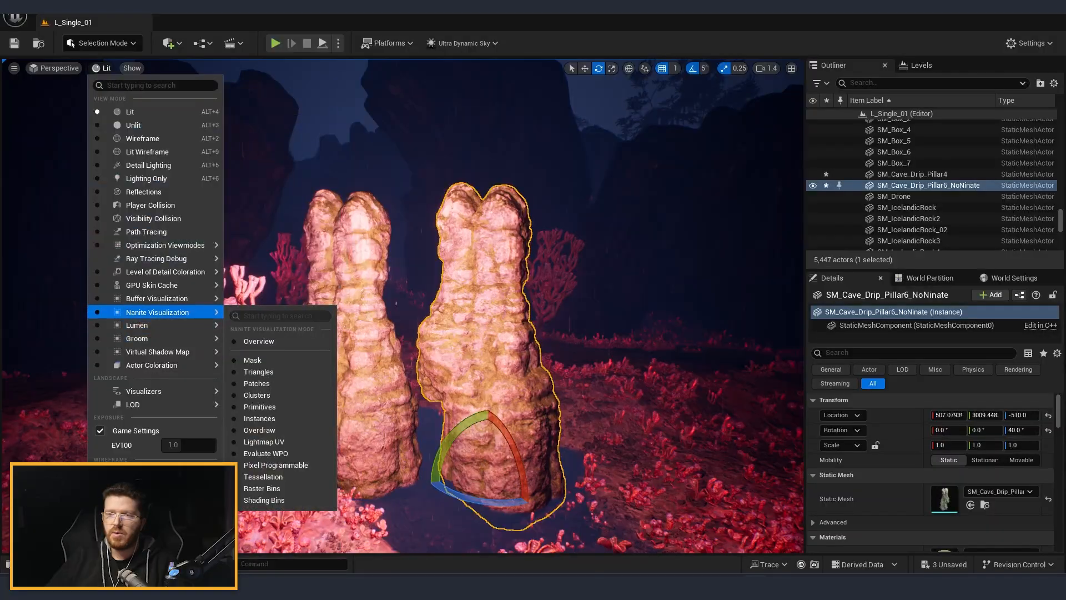
click(259, 371)
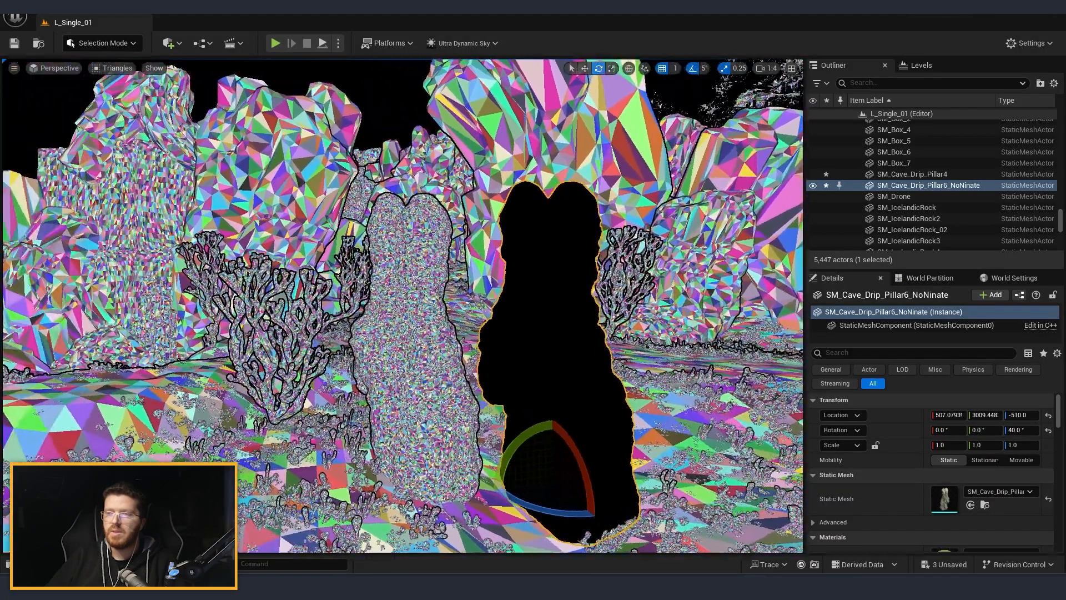
key(Escape)
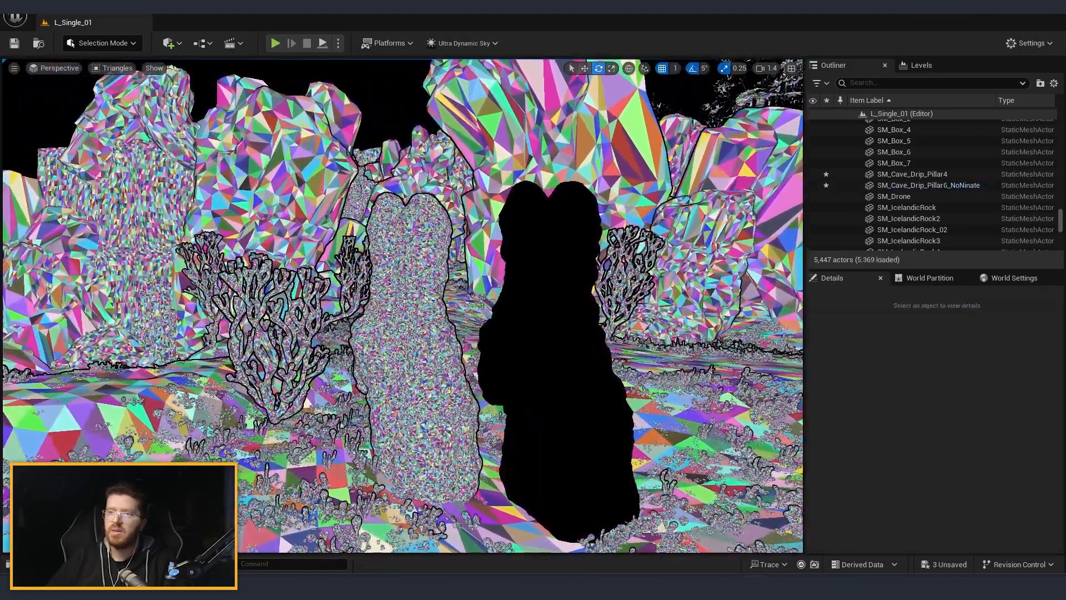
right_drag(403, 306, 385, 290)
key(s)
key(s)
key(s)
key(w)
key(d)
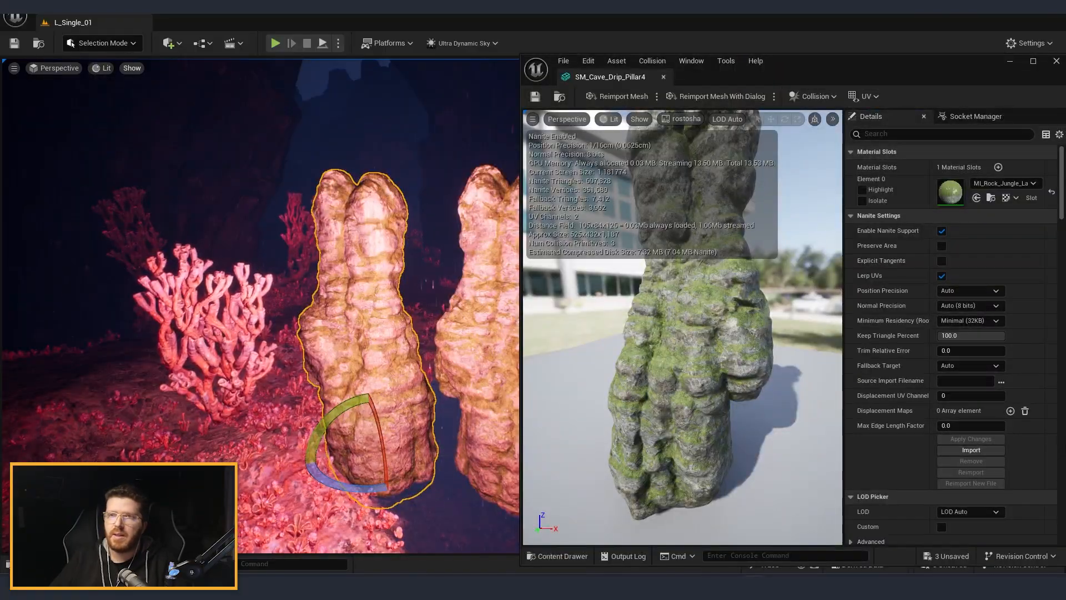
Show the level in the Nanite Triangles visualization beside the SM_Cave_Drip_Pillar4 mesh editor and reposition the mesh editor window.
click(103, 68)
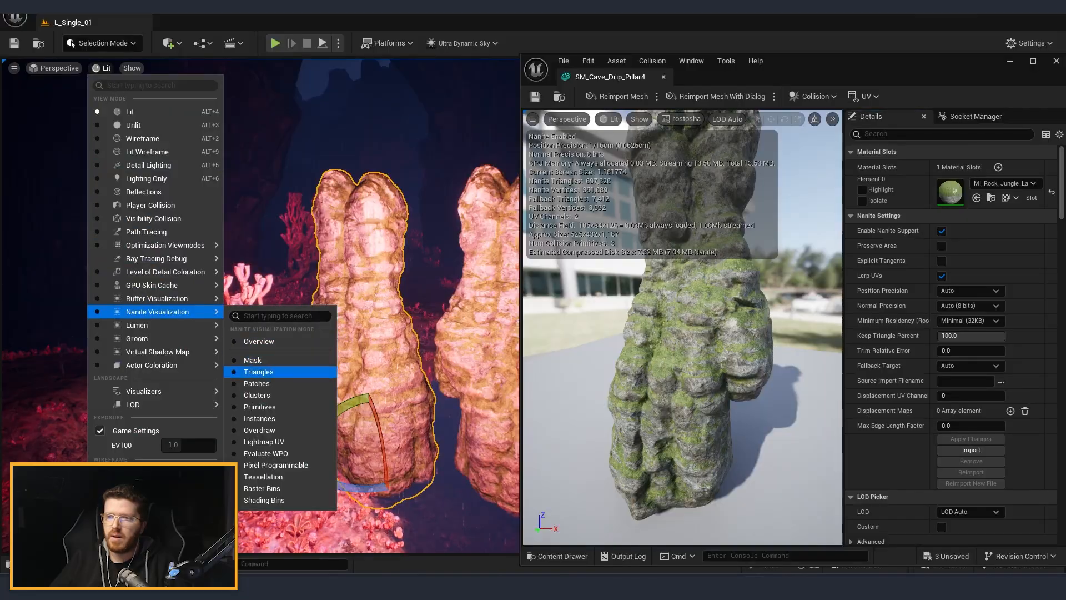
click(258, 371)
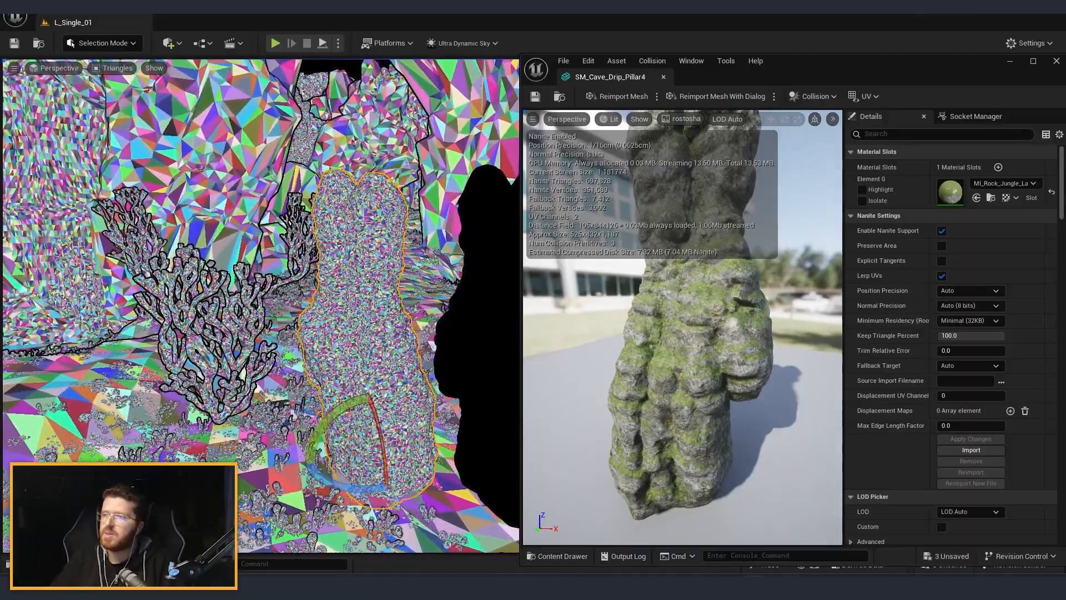
drag(711, 75, 655, 56)
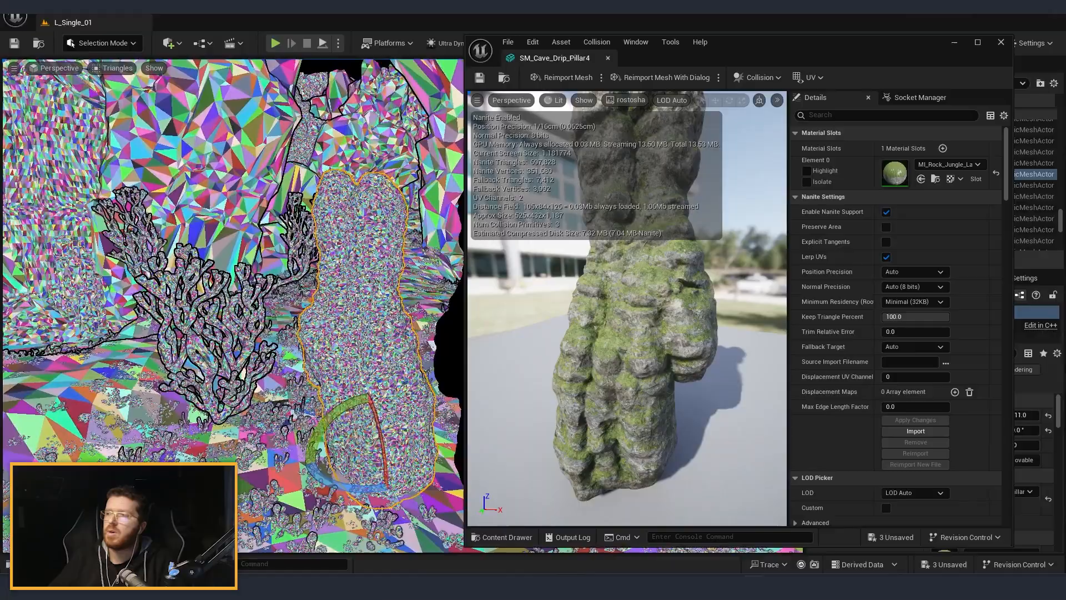
Filter the SM_Cave_Drip_Pillar4 mesh details by "posit" and review the Position Precision options without changing the setting.
click(808, 115)
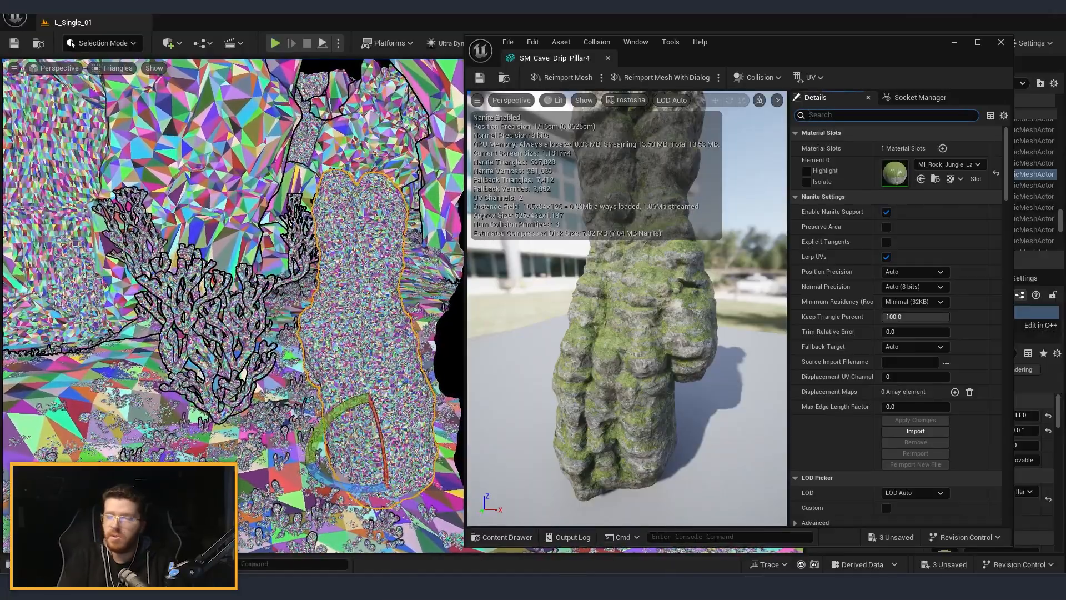
text(posit)
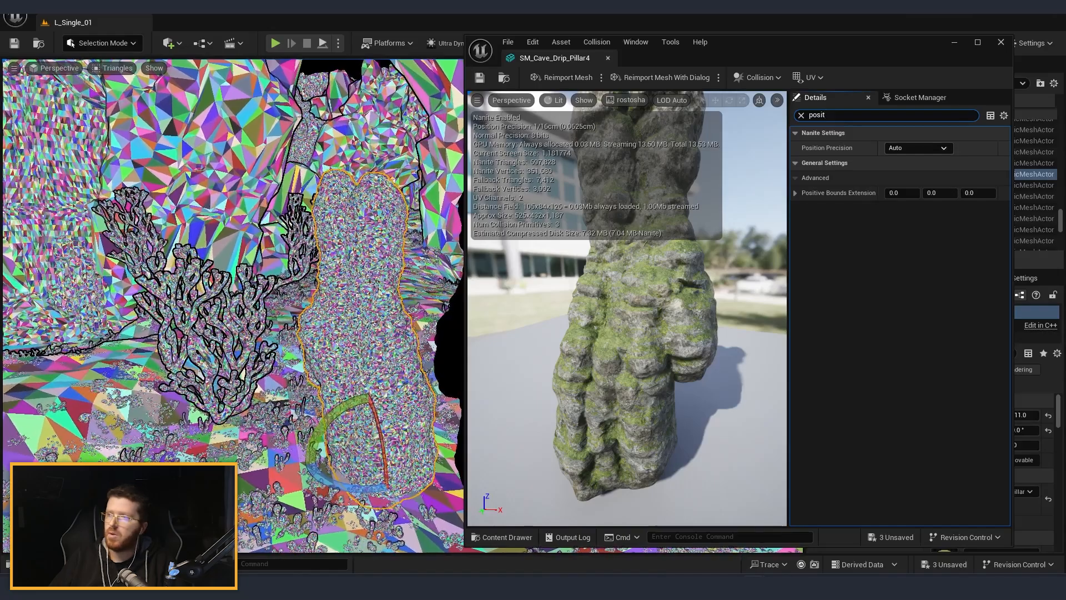
click(918, 148)
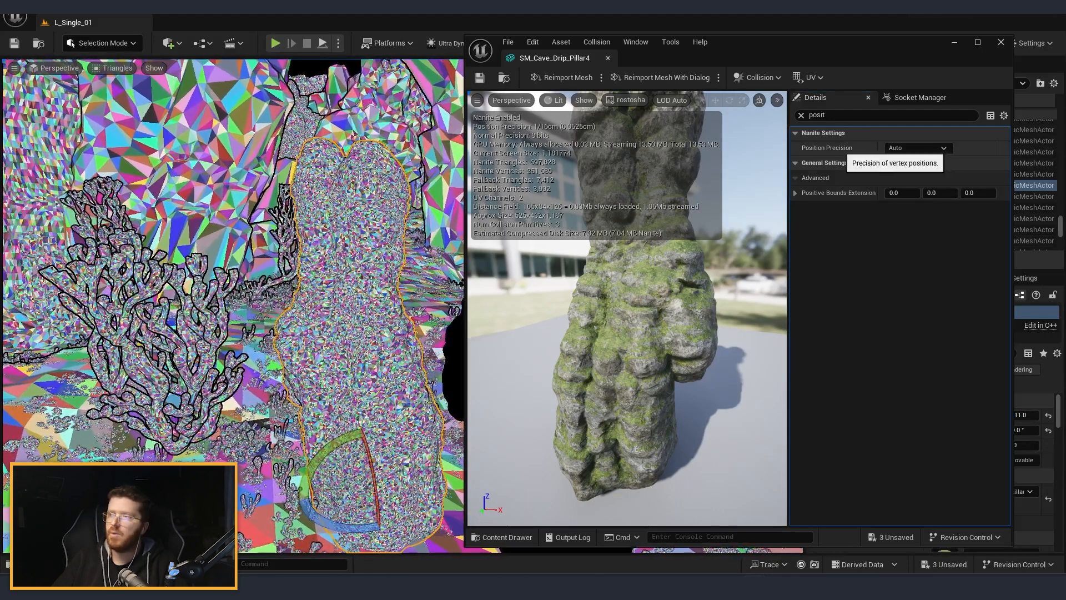
click(916, 148)
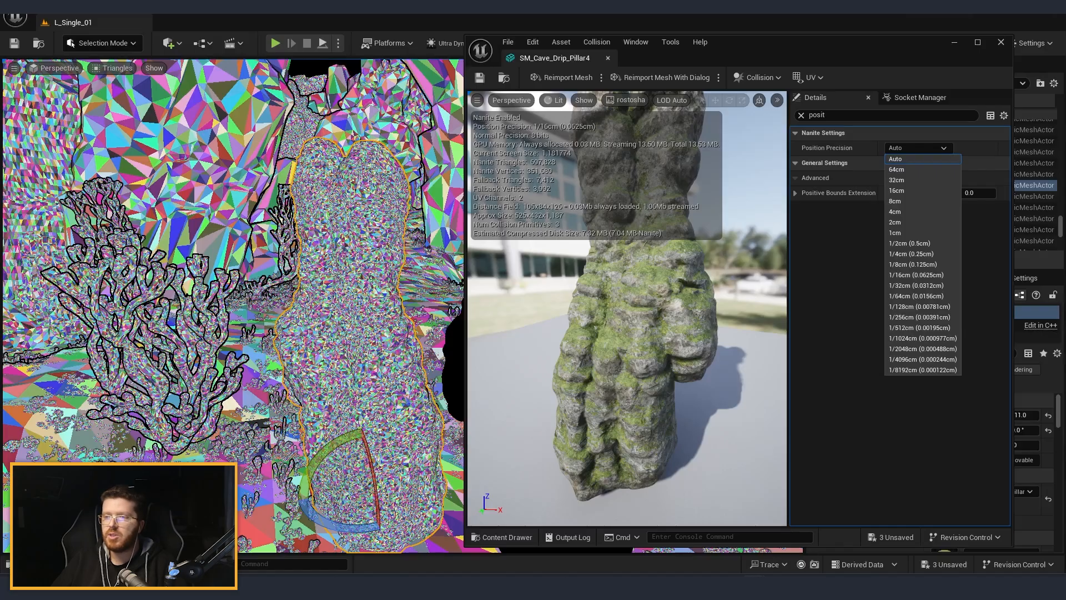
key(Escape)
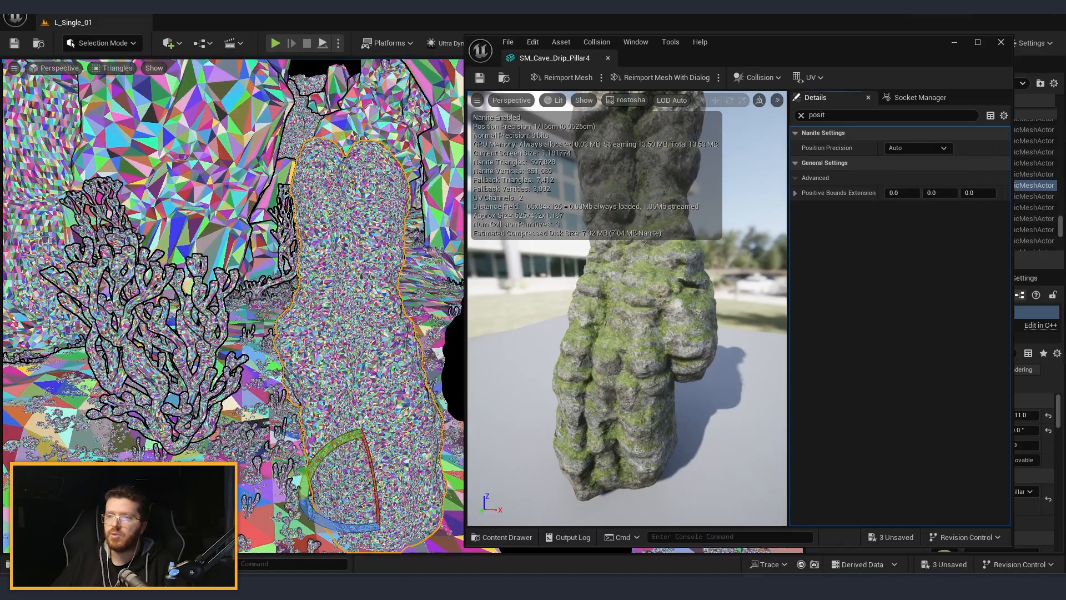